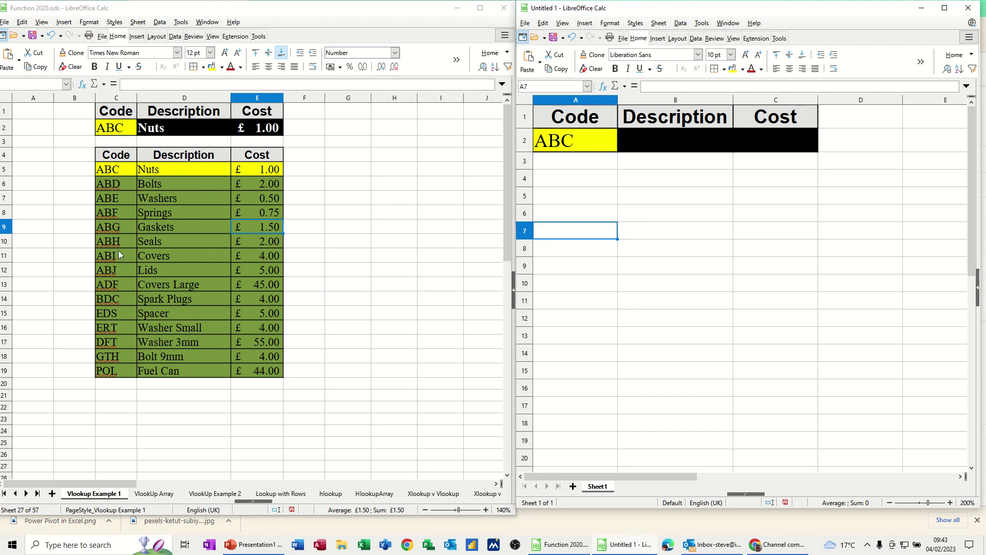
Pick ABF from C2's code list and inspect the Description formula in D2.
left_click(116, 129)
left_click(140, 132)
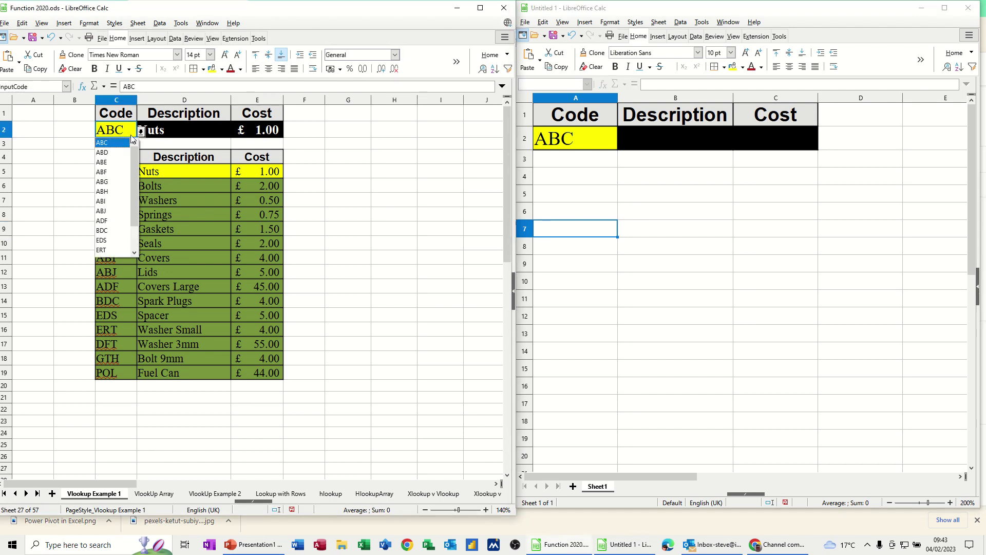
left_click(112, 173)
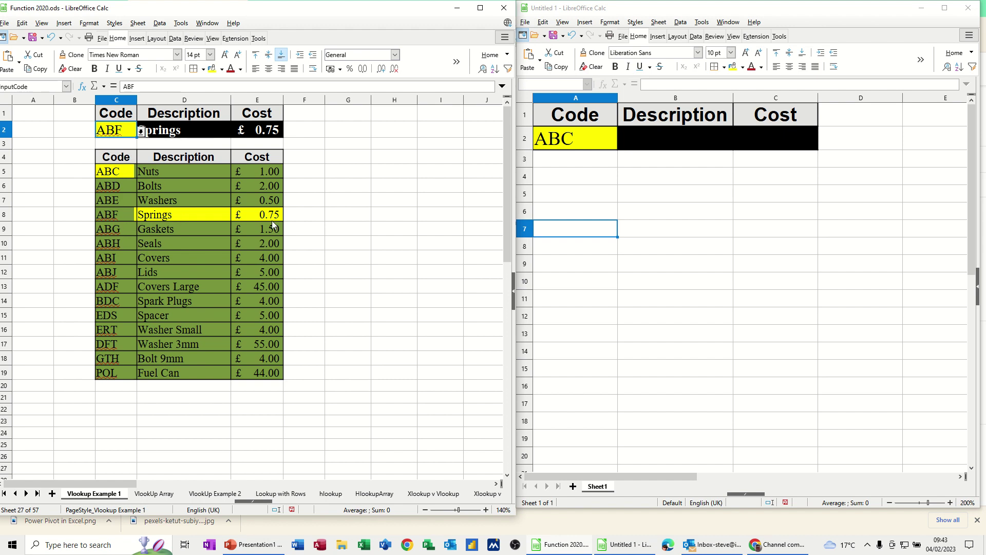
left_click(194, 136)
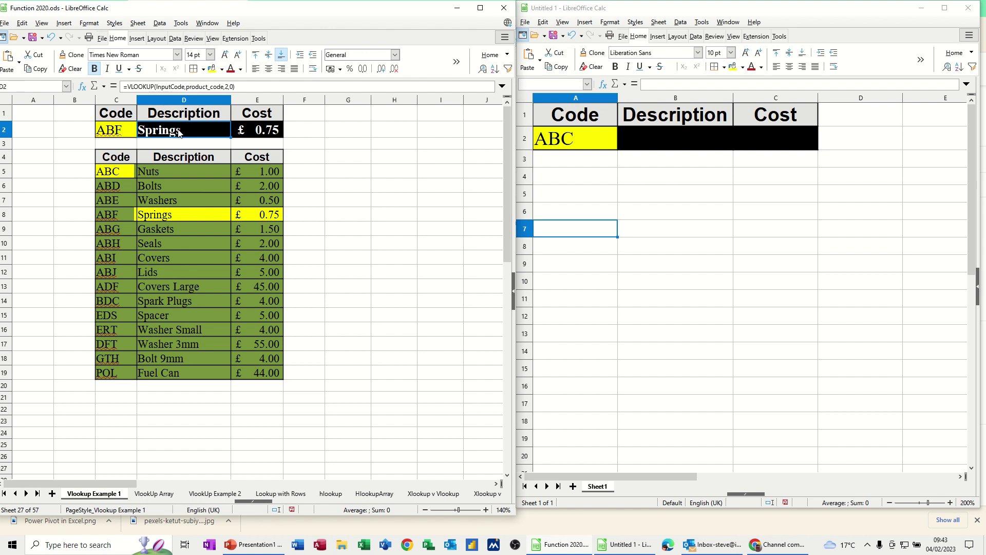
Clear D2:E2, then enter =vlookup(C2,C4:E19,2,0) in D2 so it returns Springs.
left_click_drag(178, 132, 253, 135)
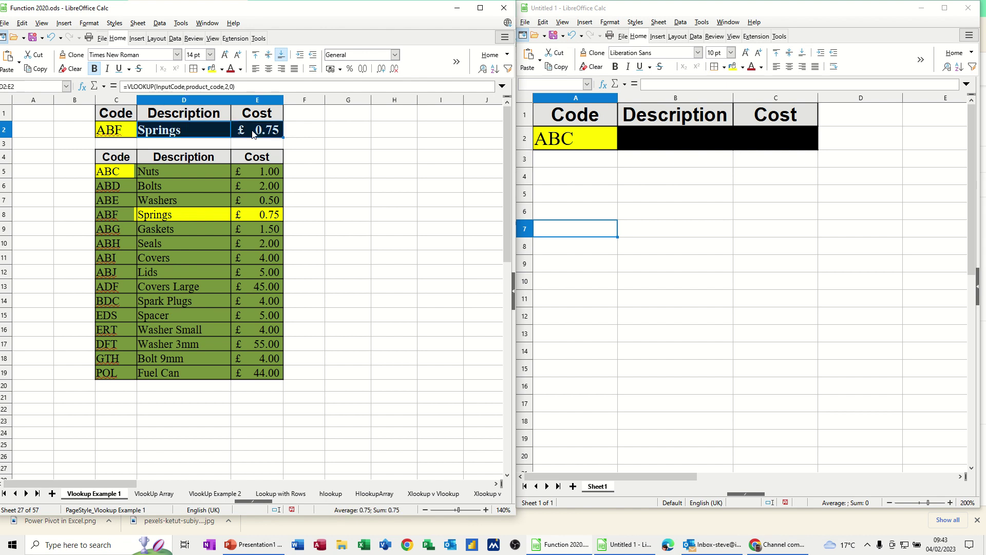
key("Delete")
left_click(192, 132)
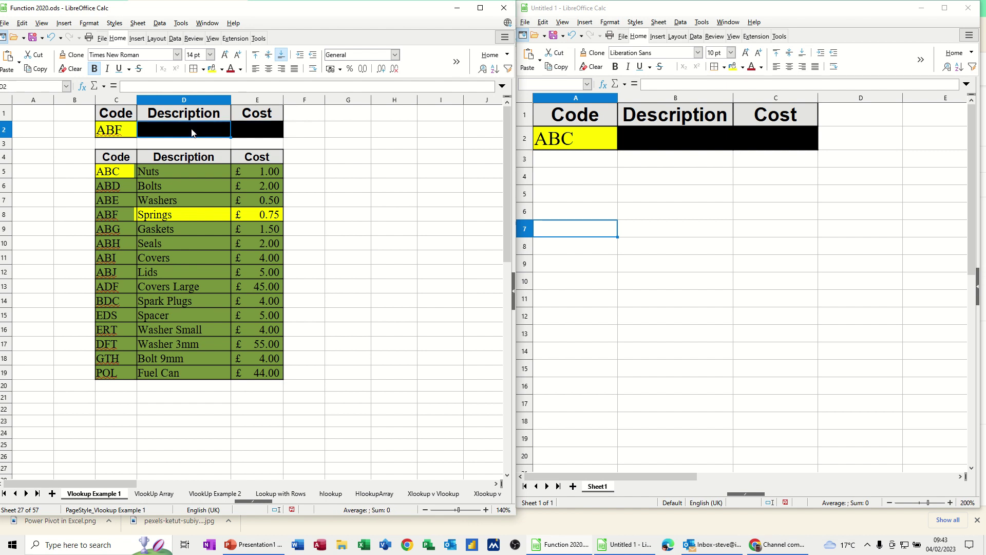
type("=")
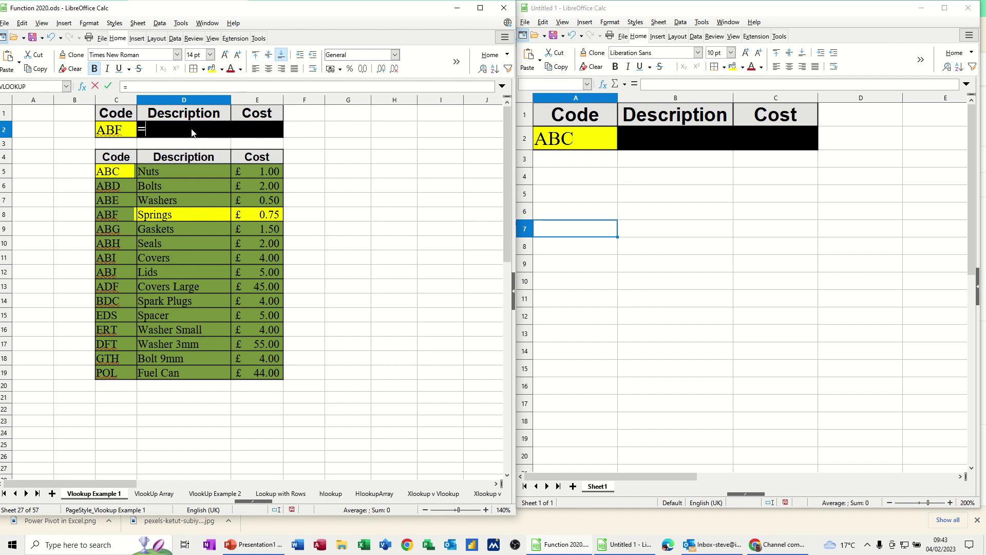
type("vlookup(")
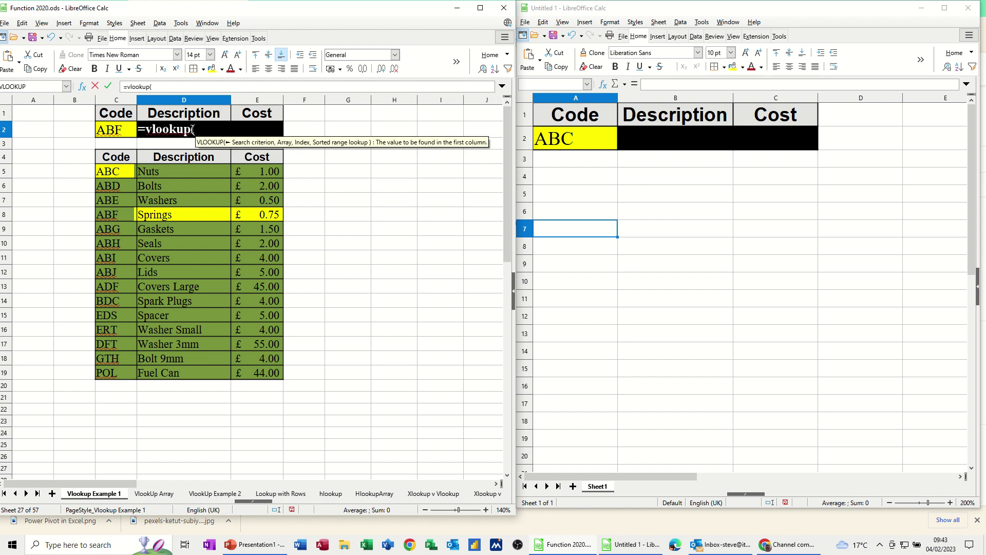
left_click(121, 133)
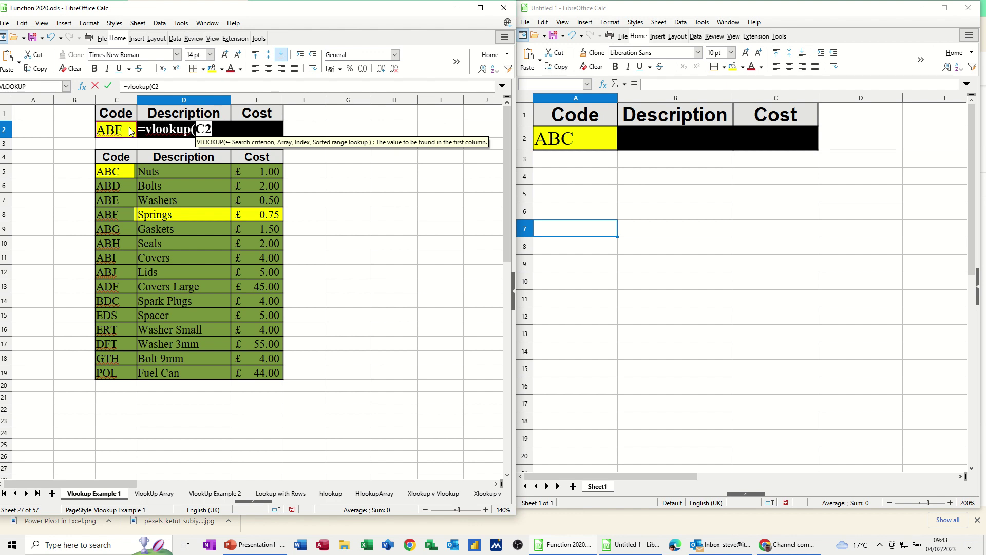
type(",")
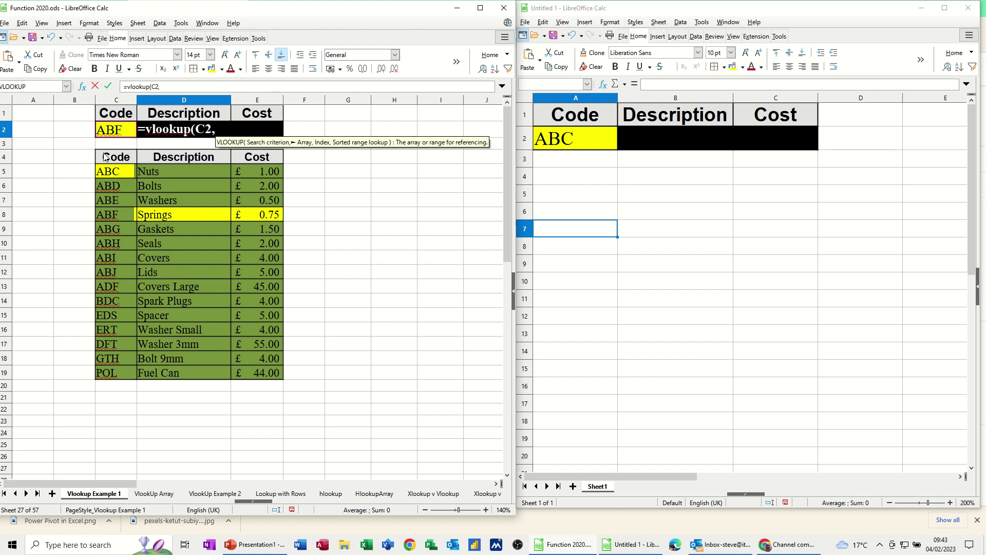
left_click_drag(107, 156, 271, 380)
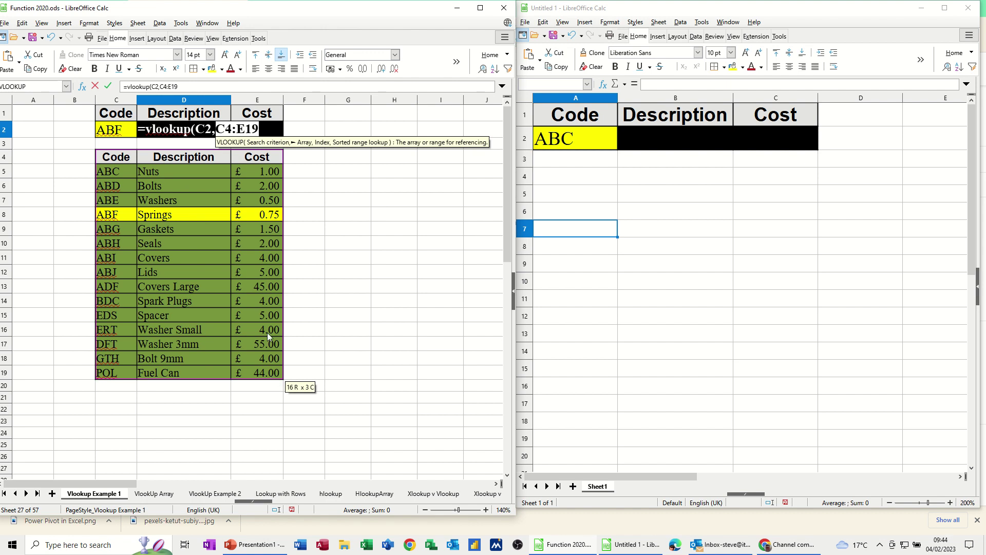
type(",")
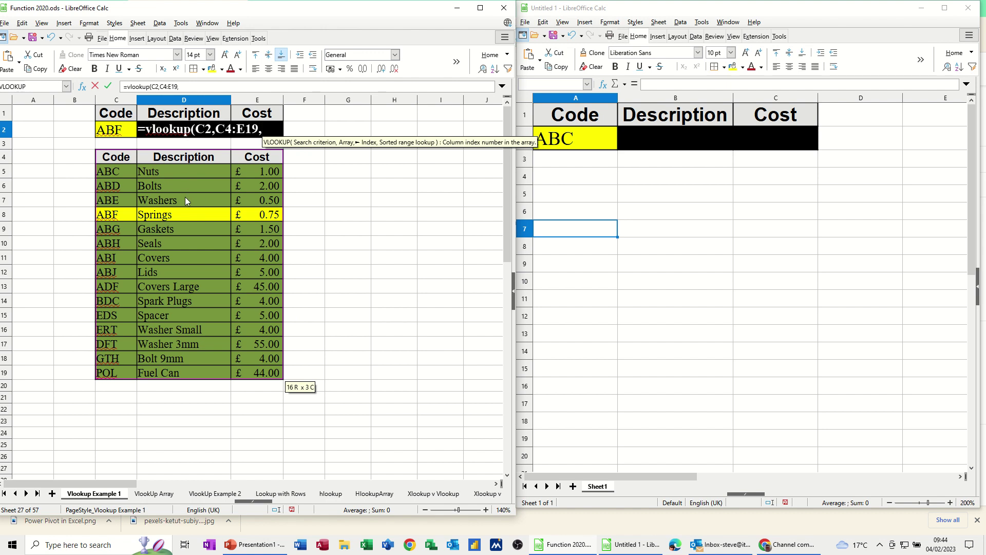
type("2,")
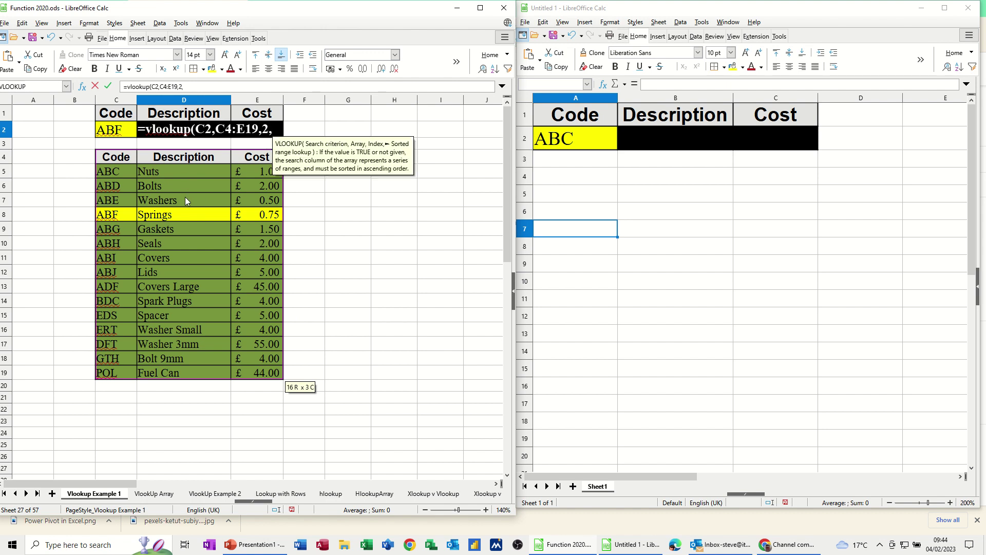
type("0")
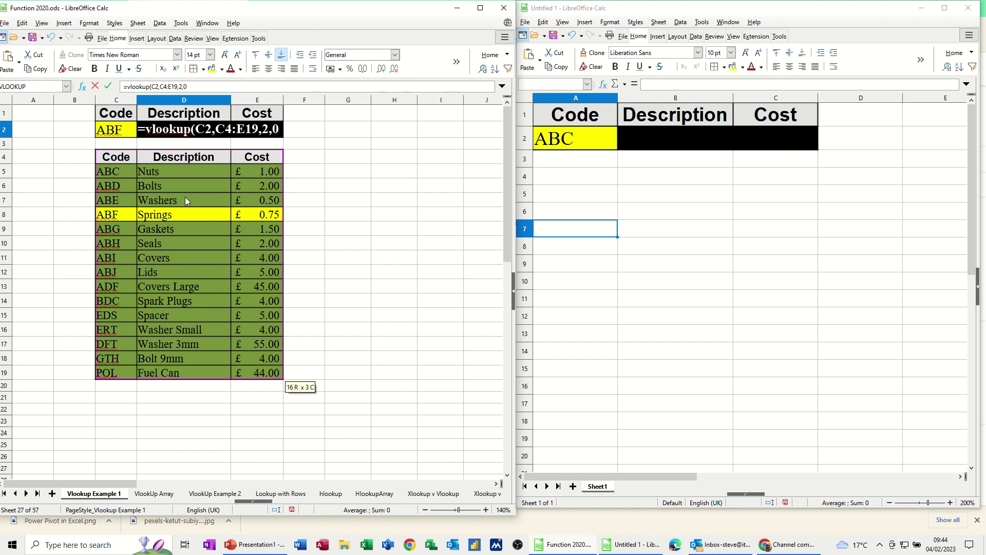
type(")")
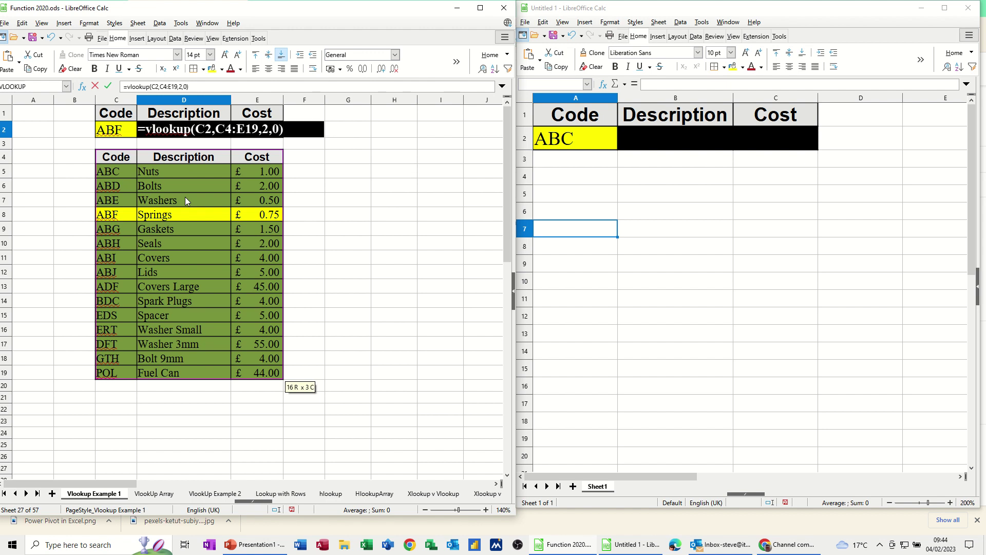
left_click(108, 87)
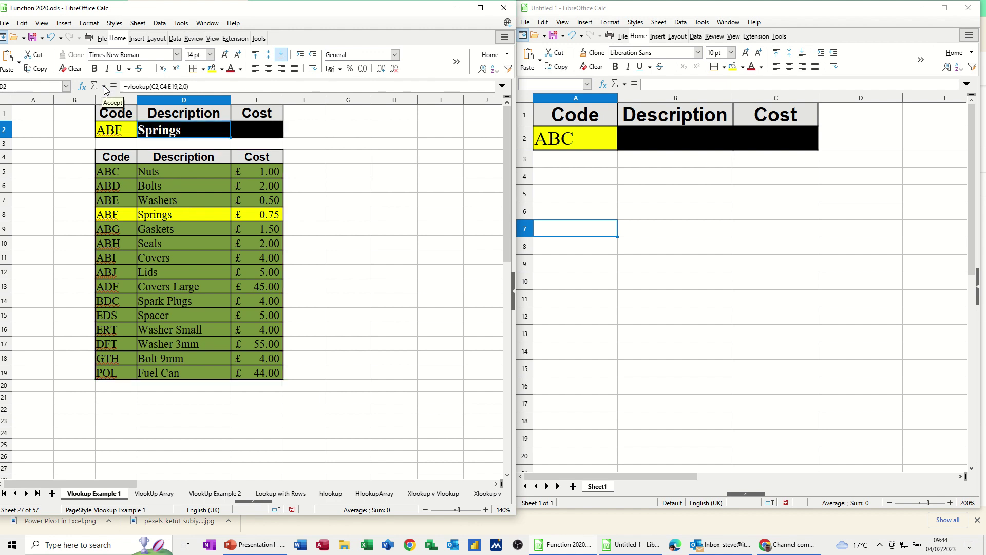
Choose ABC from C2's code list so D2 shows Nuts.
left_click(129, 134)
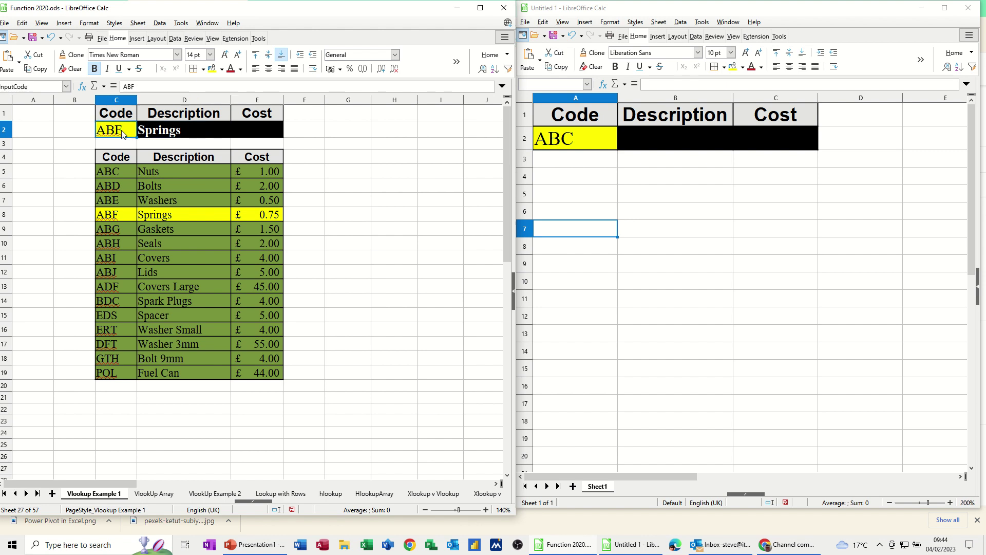
left_click(141, 132)
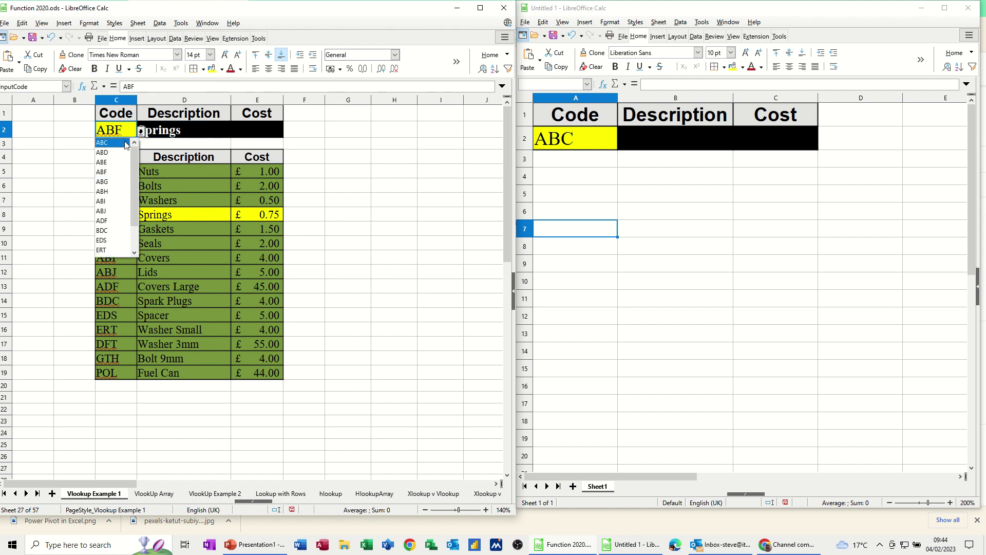
left_click(126, 144)
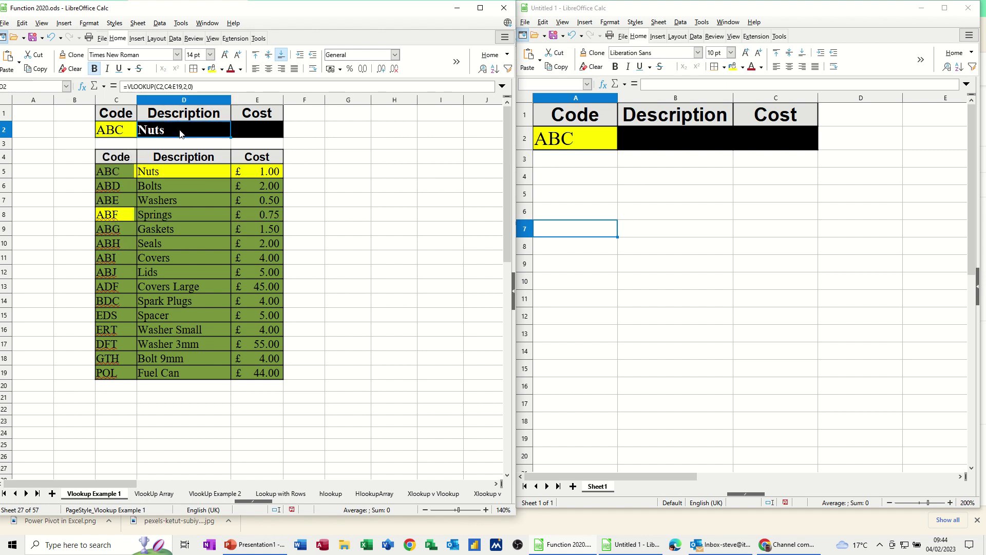
left_click(253, 135)
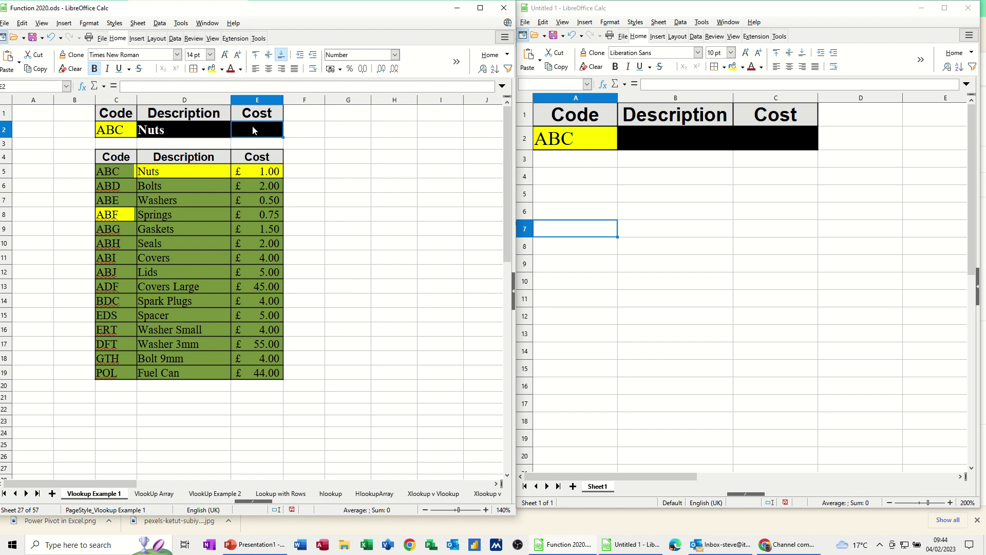
Enter =vlookup(C2,C4:E19,3,0) in E2, showing £1.00 for code ABC.
type("=vlook")
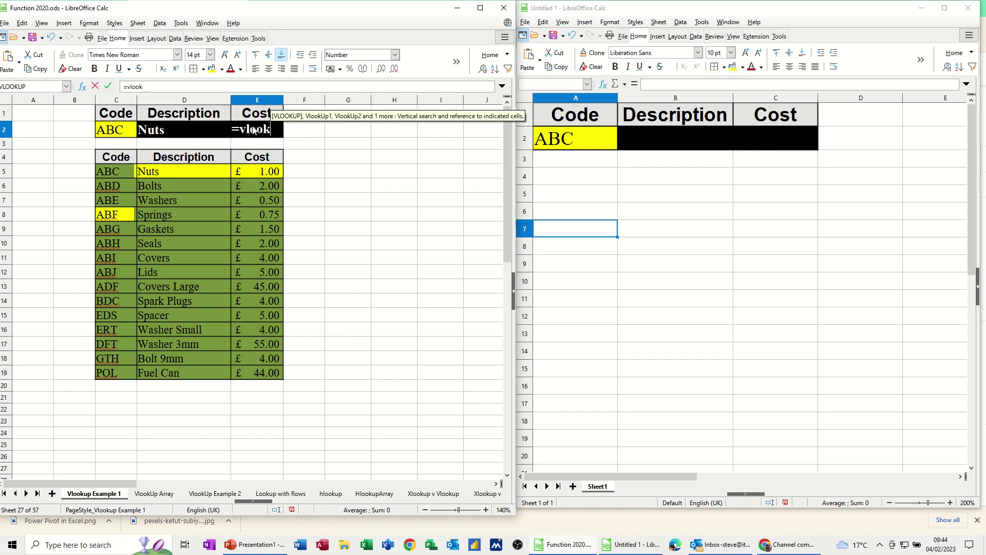
type("up(")
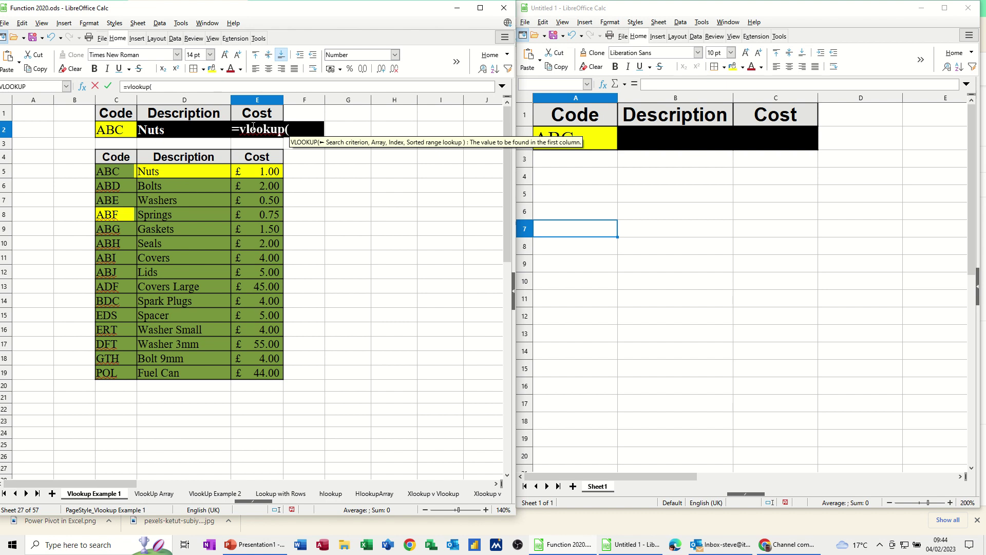
left_click(119, 133)
type(",")
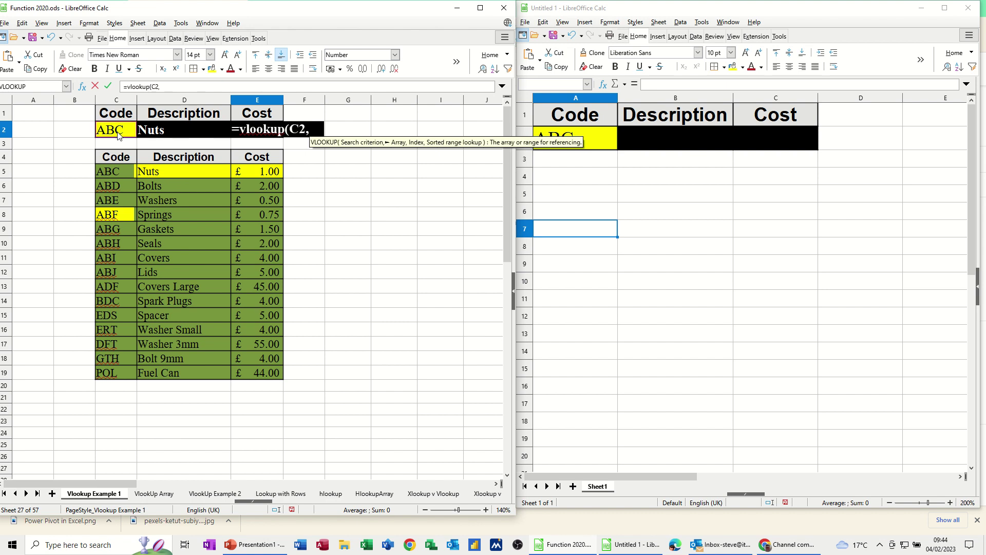
left_click_drag(106, 159, 272, 372)
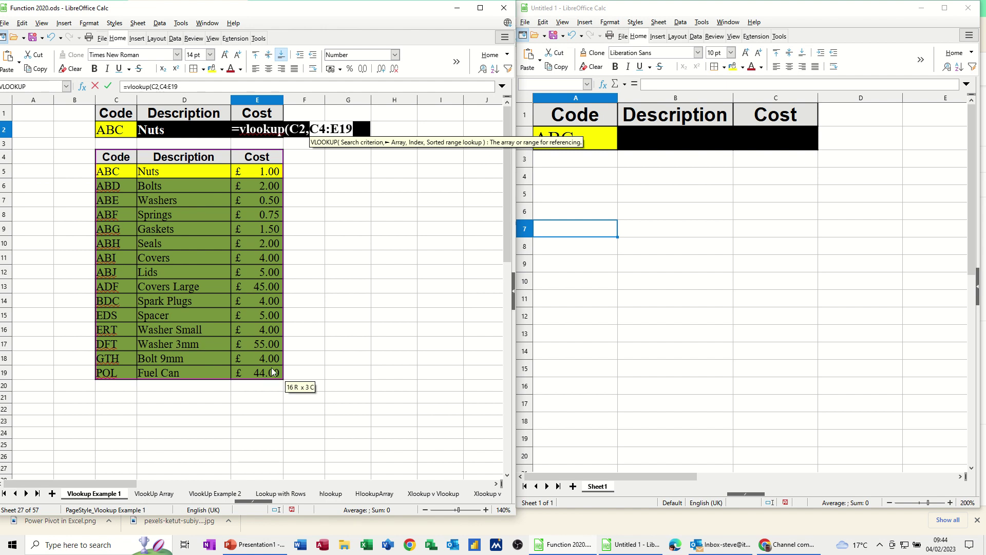
type(",")
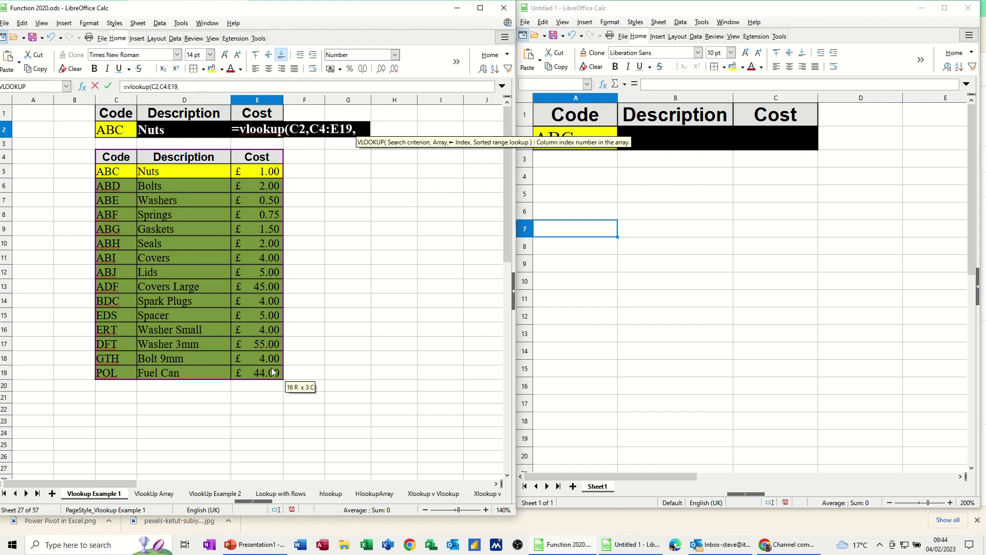
type("3")
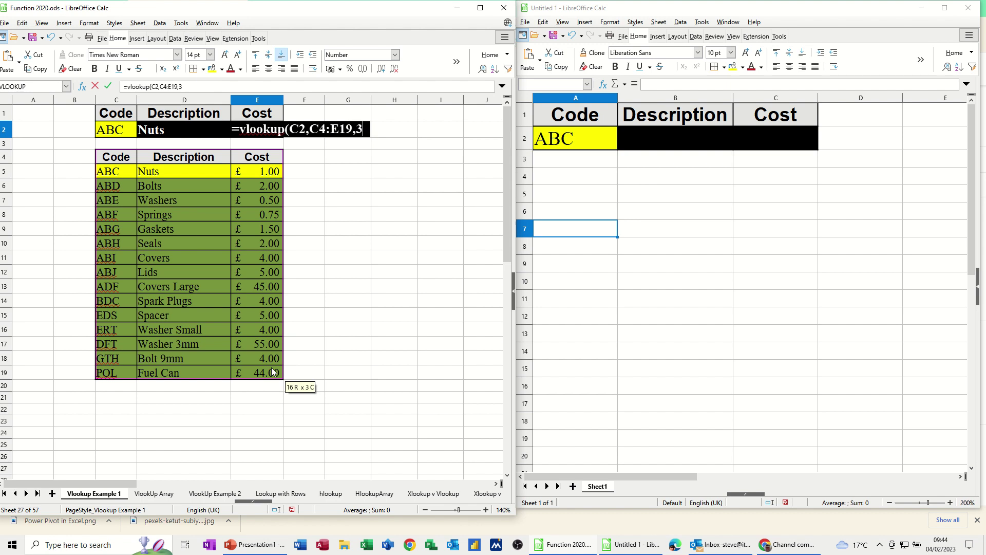
type(",0)")
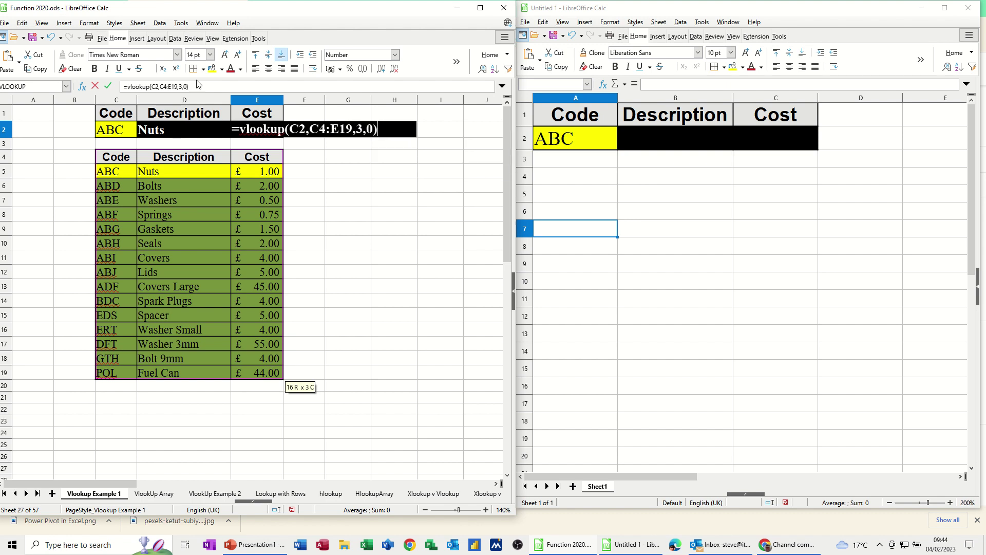
left_click(108, 86)
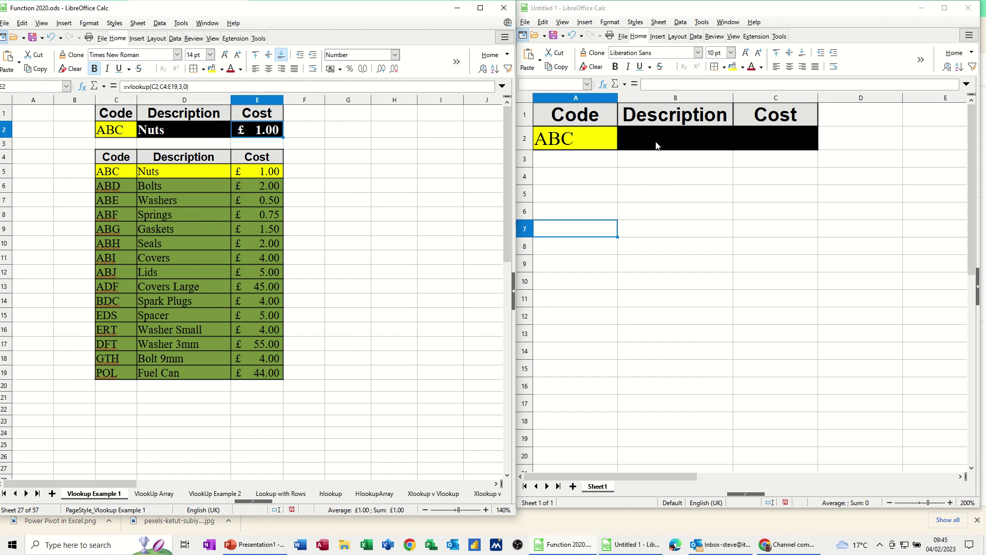
left_click(693, 144)
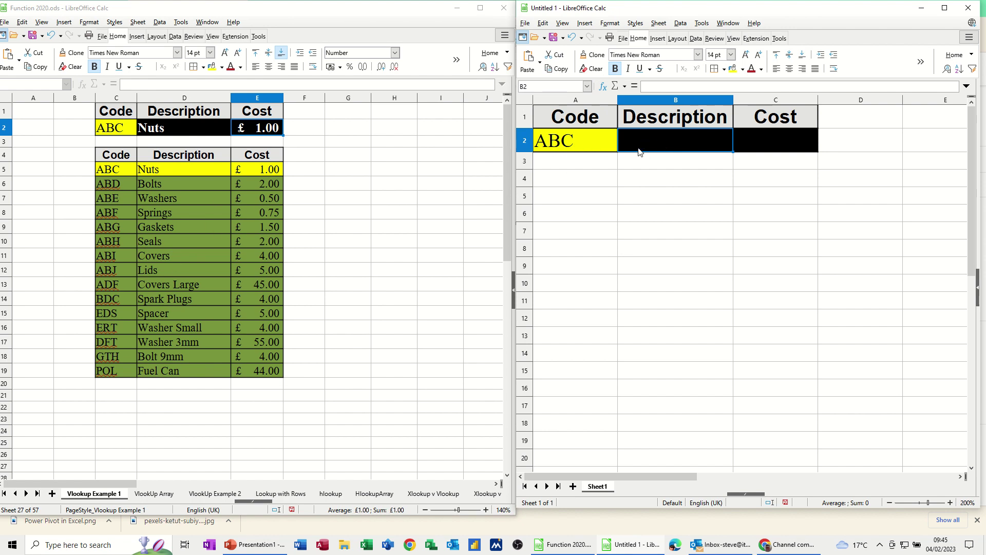
Enter a VLOOKUP in B2 of A2 in Function 2020.ods C4:E19, column 2, exact match.
type("=")
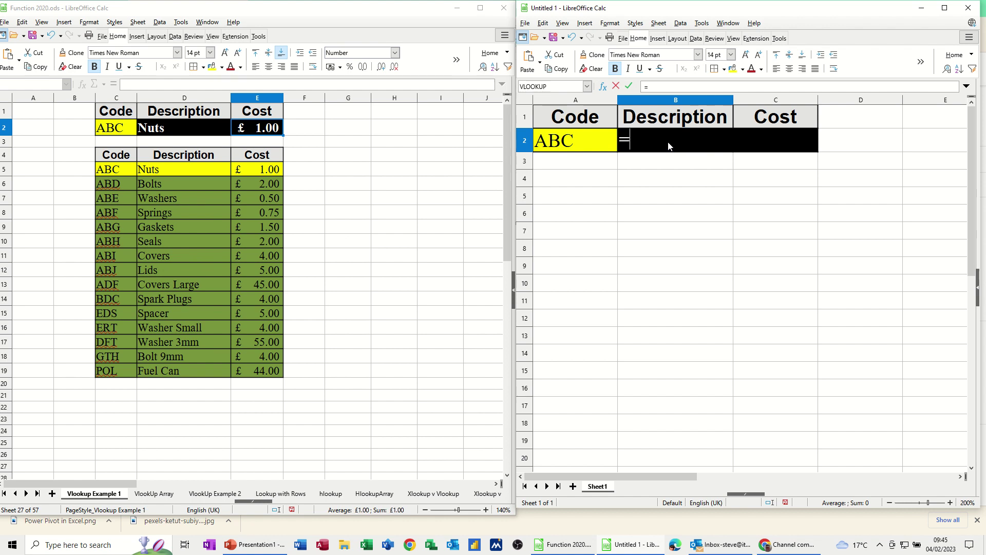
type("vloo")
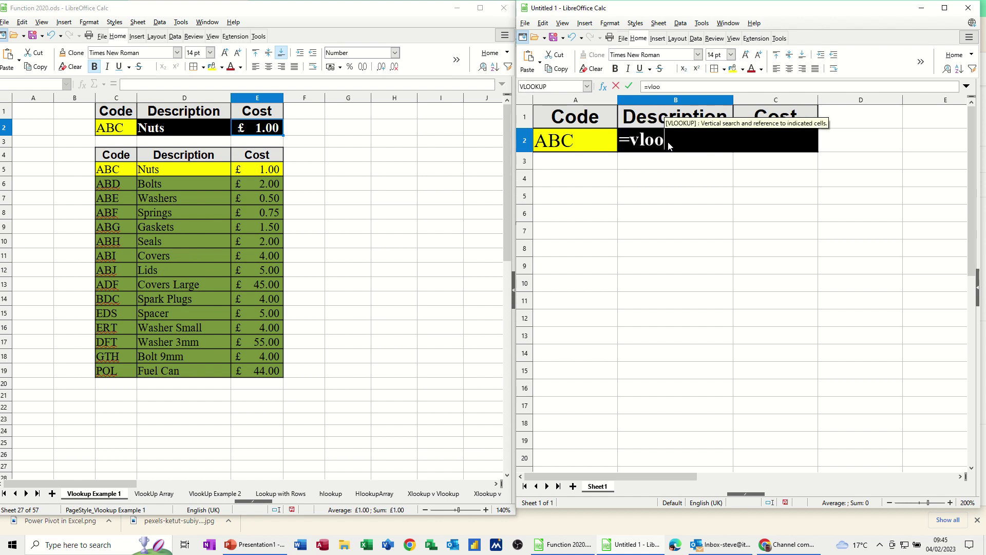
type("kup(")
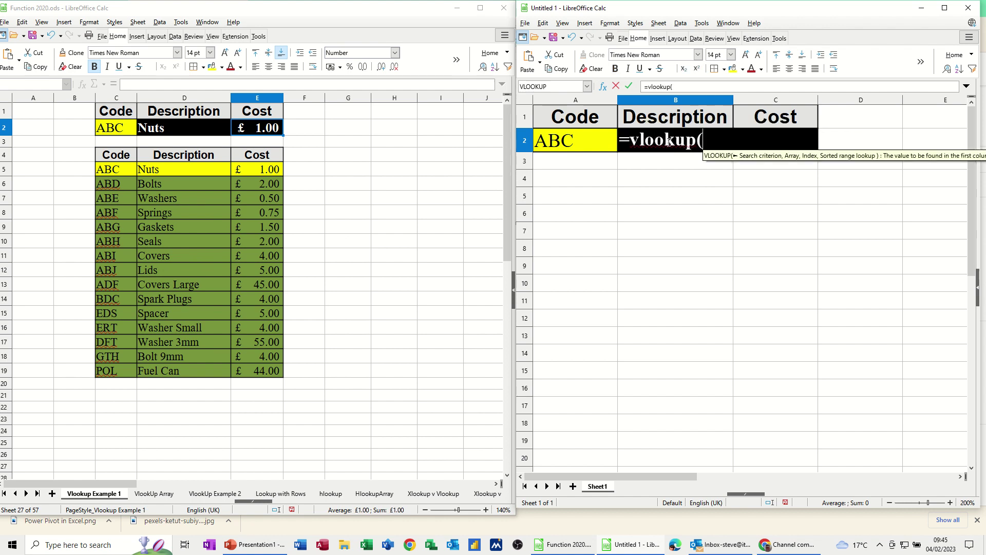
left_click(582, 149)
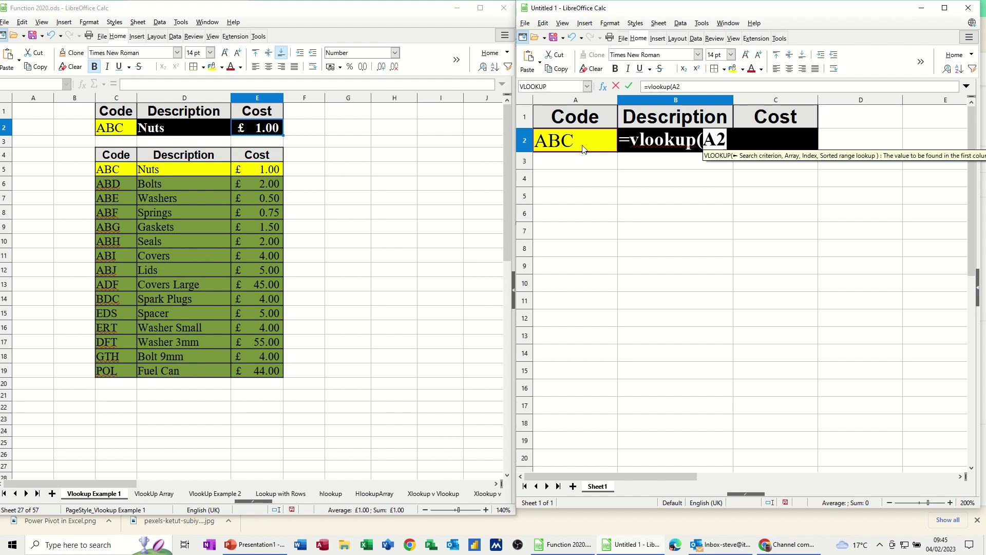
type(",")
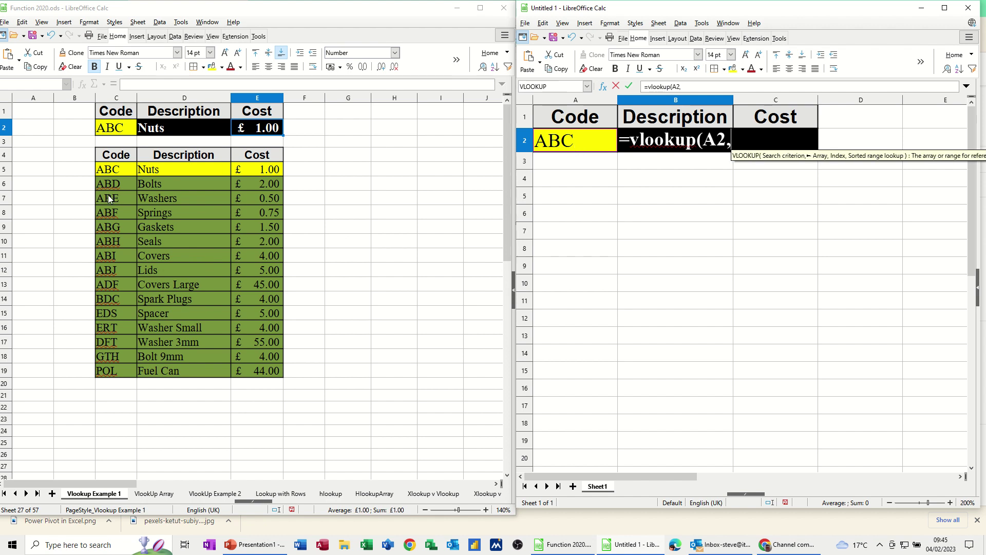
left_click(119, 157)
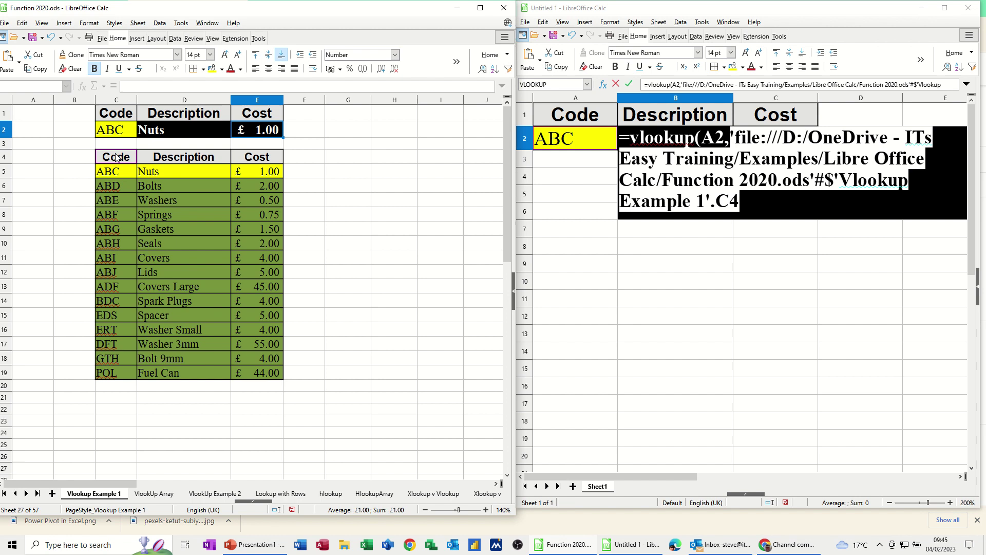
left_click_drag(119, 158, 253, 372)
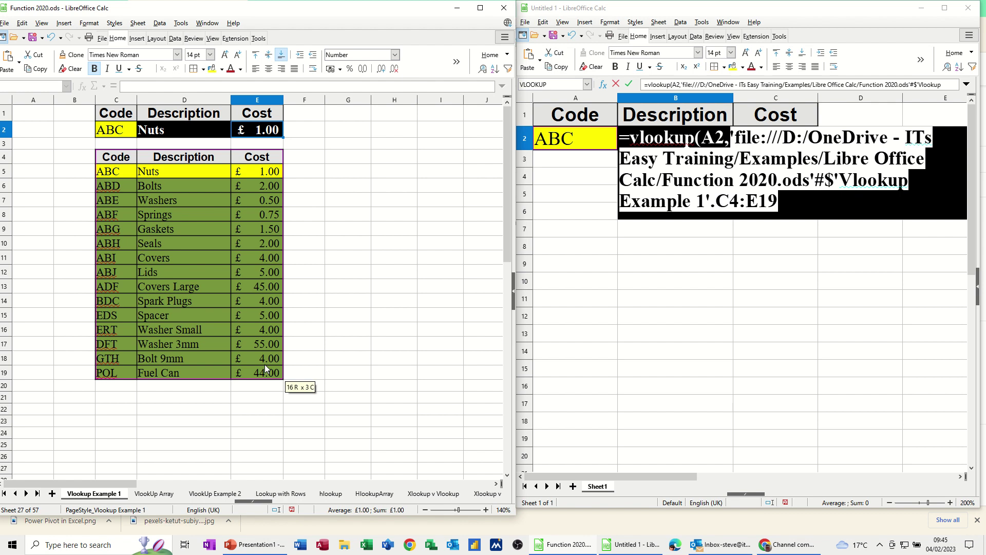
type(",")
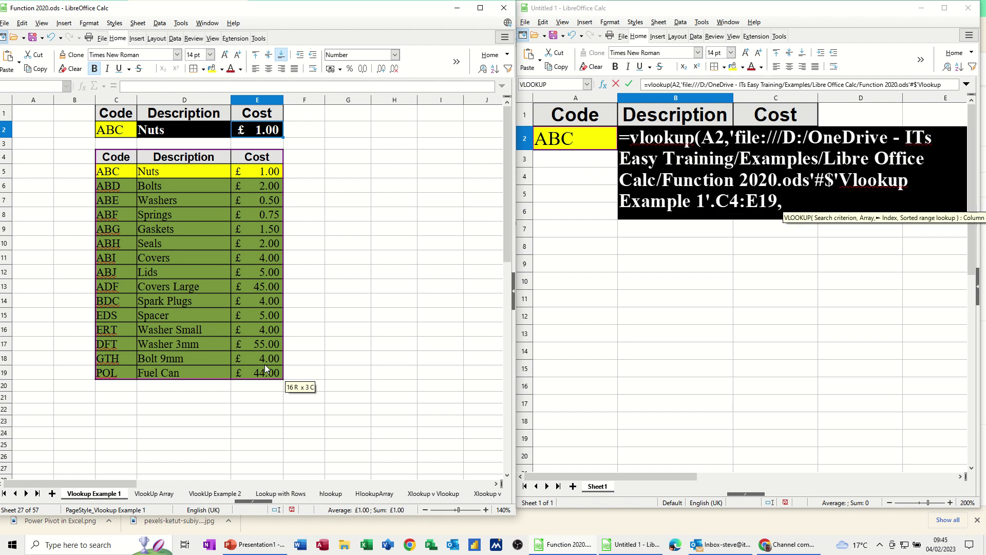
type("2,0")
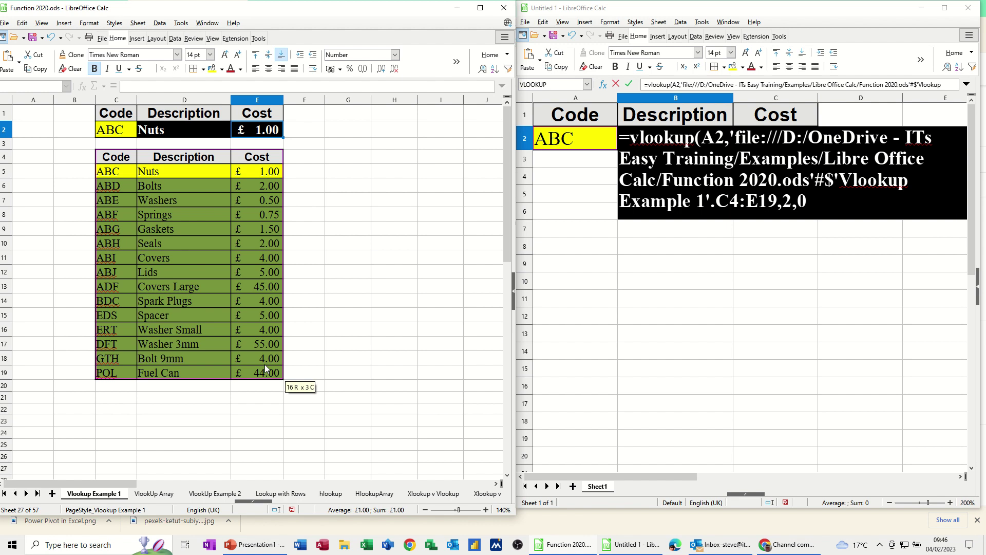
type(")")
left_click(629, 84)
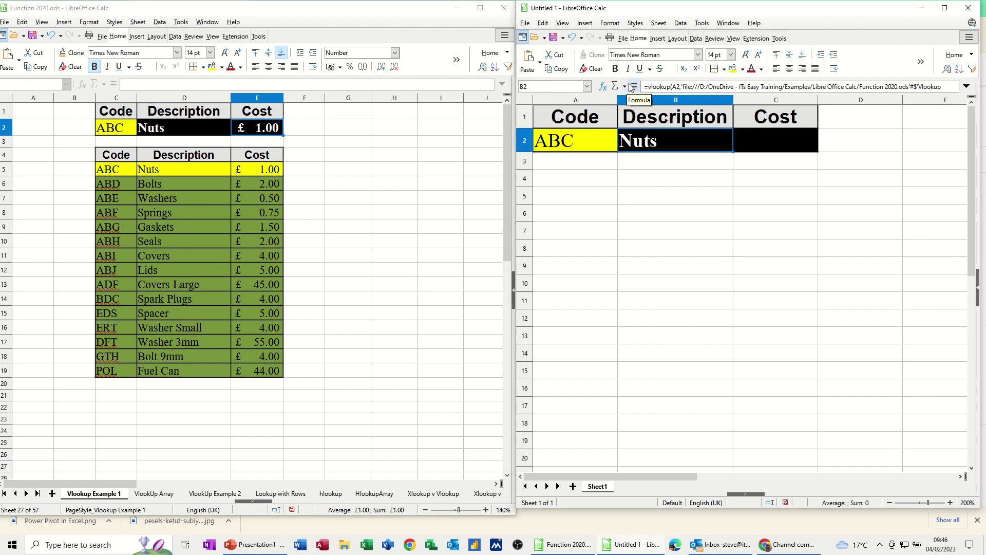
Choose code ABD from A2's list so B2 shows Bolts.
left_click(602, 141)
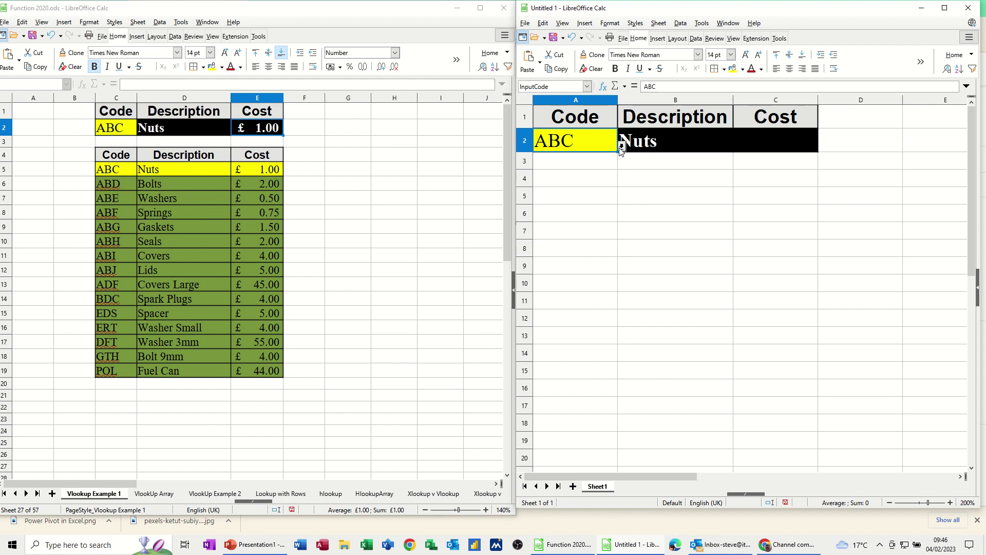
left_click(622, 147)
left_click(589, 167)
Enter a VLOOKUP in C2 returning column 3 of Function 2020.ods C4:E19, showing £ 2.00.
left_click(759, 144)
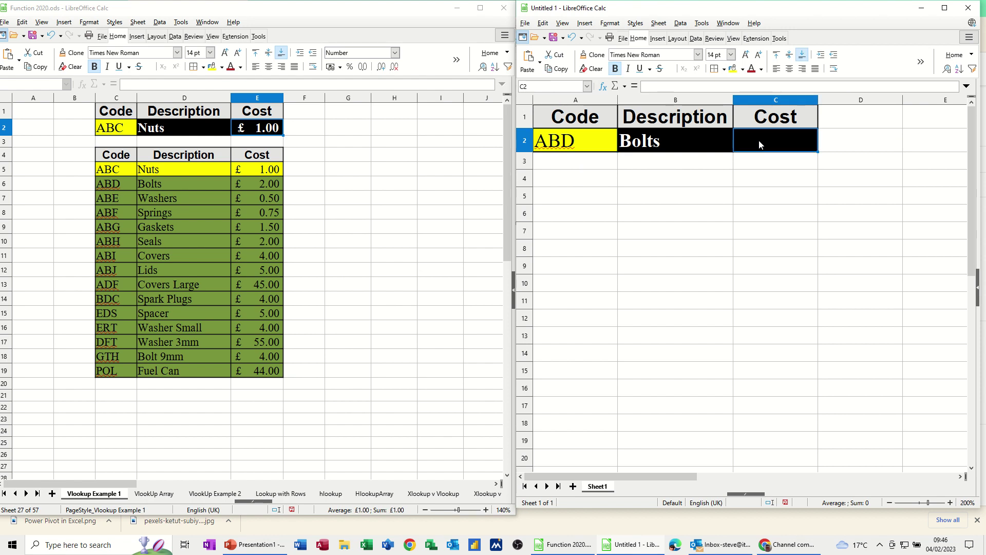
type("=vlo")
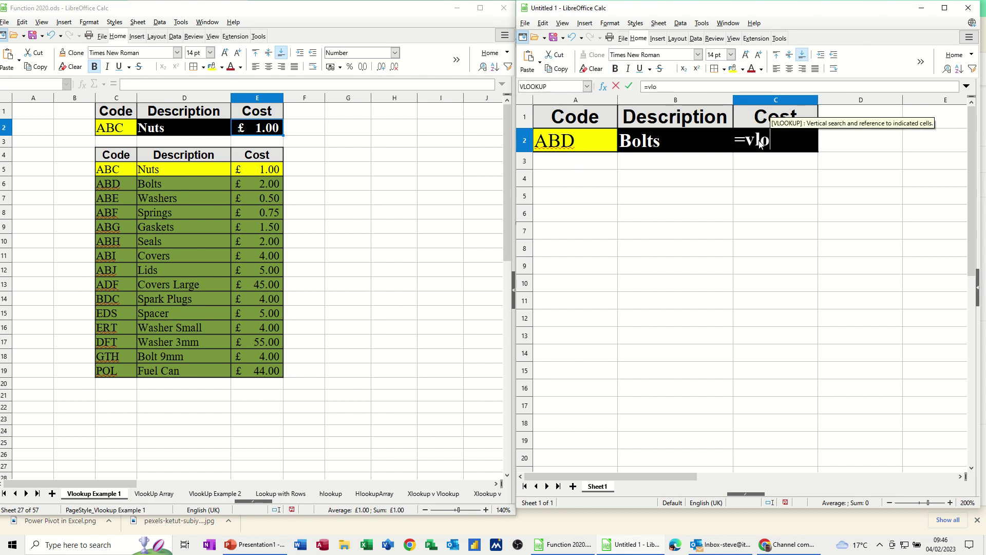
type("okup(")
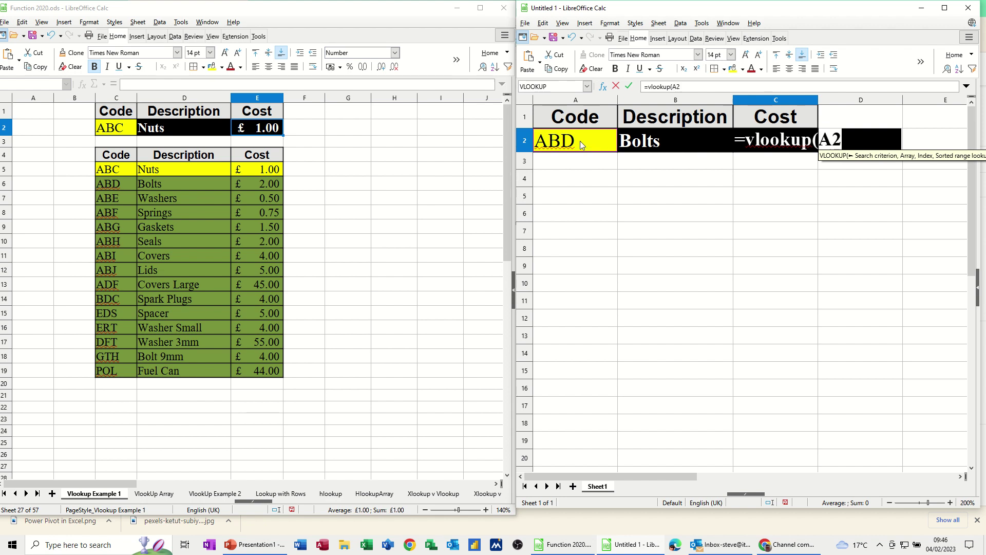
type(",")
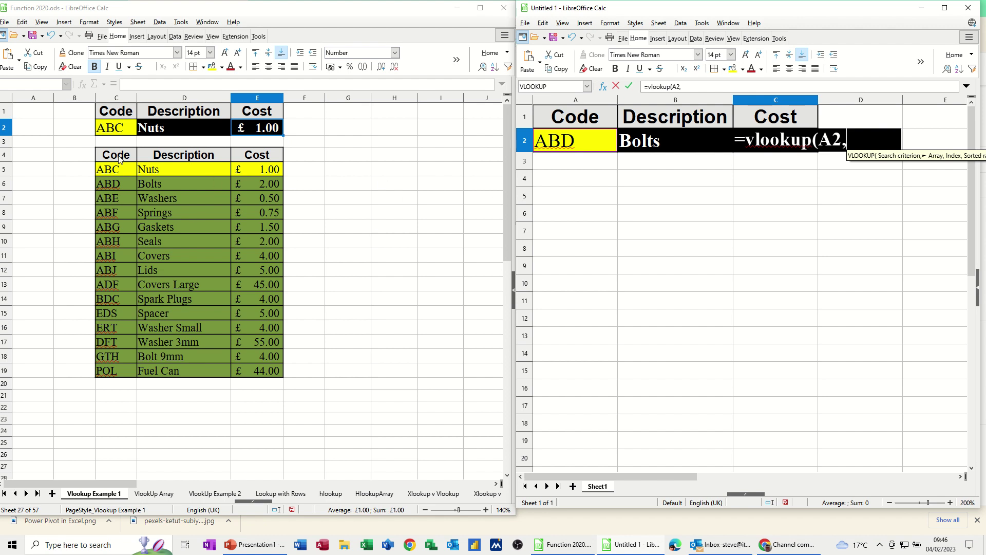
left_click_drag(124, 160, 264, 375)
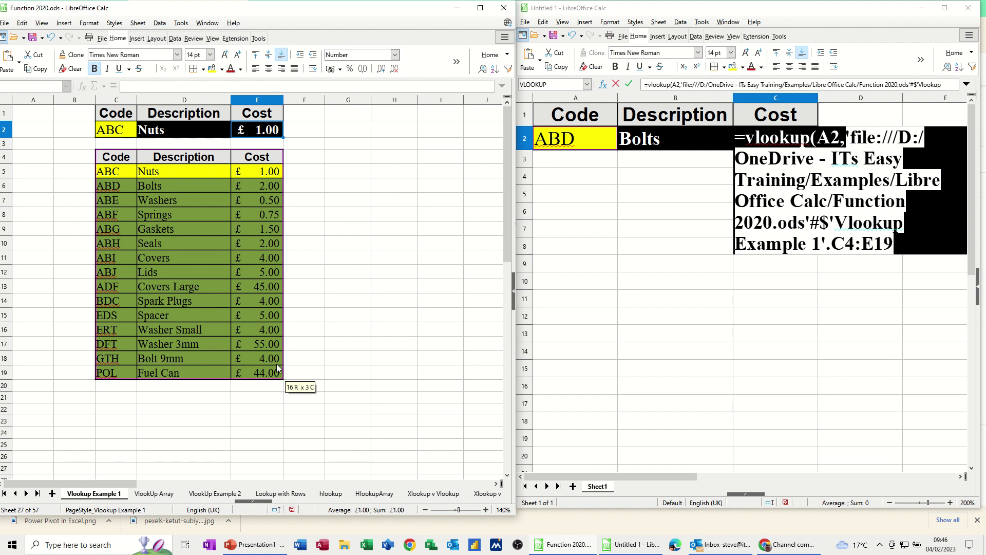
type(",")
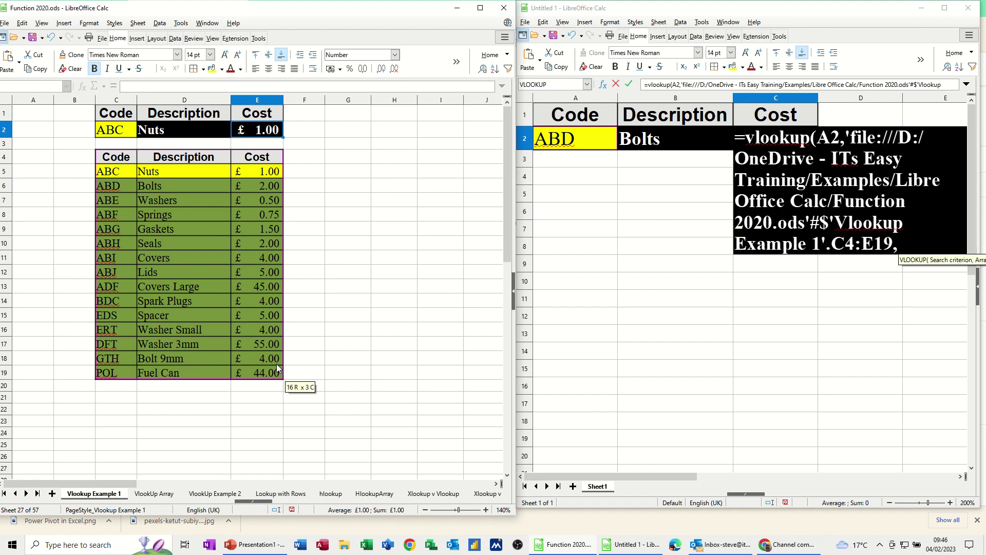
type("3,0")
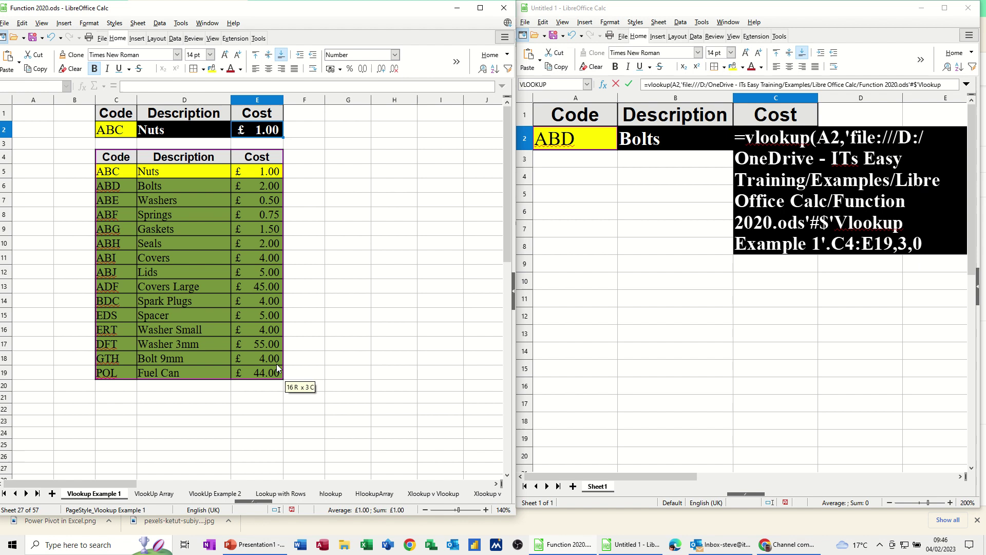
type(")")
left_click(629, 85)
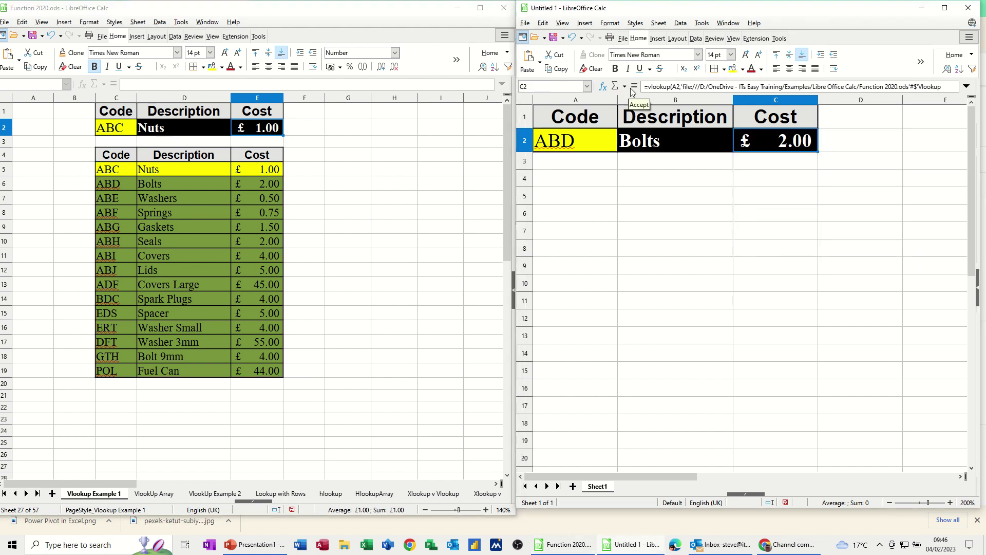
Choose code ABG from A2's list in Untitled 1.
left_click(595, 139)
left_click(621, 148)
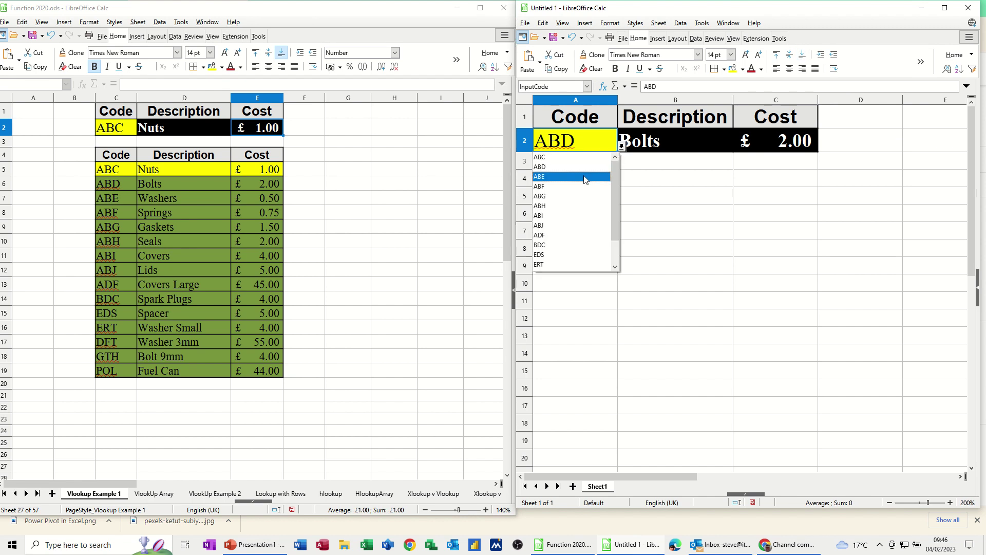
left_click(576, 196)
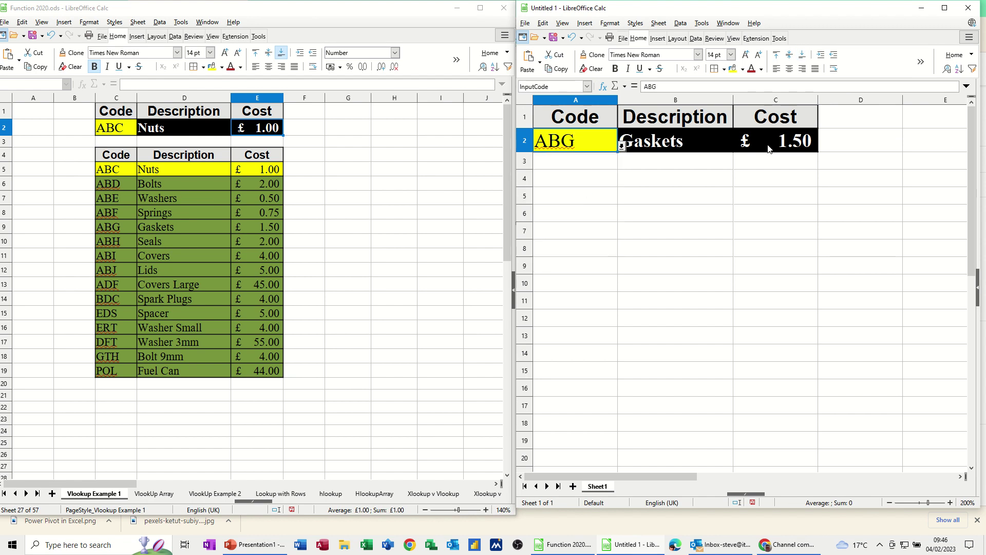
key("Up")
Choose code ABG from C2's list in Function 2020.ods, showing Gaskets at £ 1.50.
left_click(123, 128)
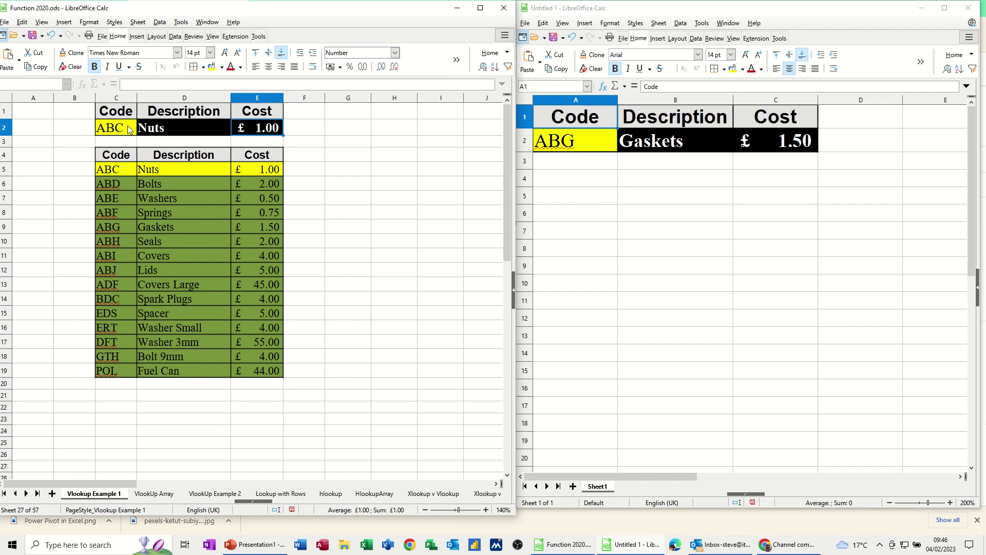
left_click(140, 133)
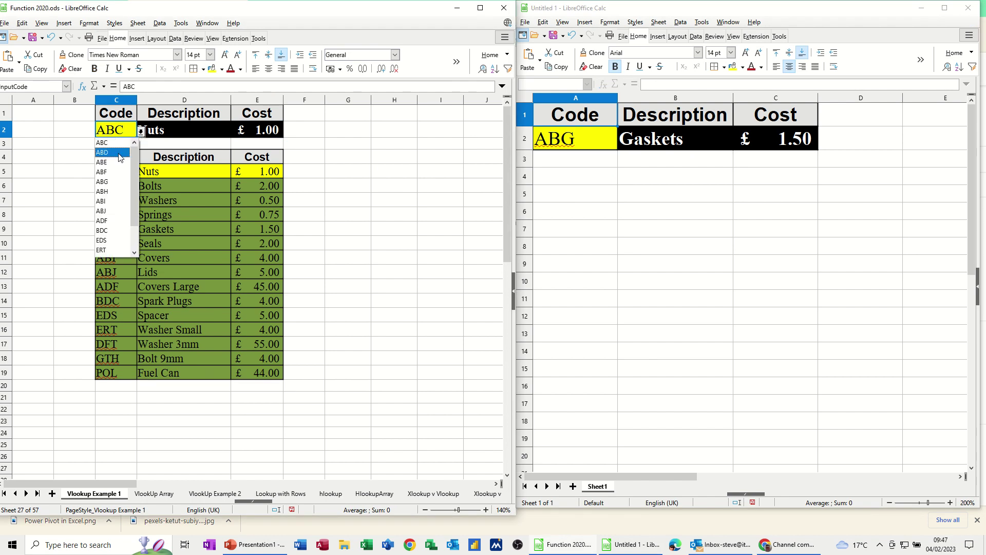
left_click(113, 183)
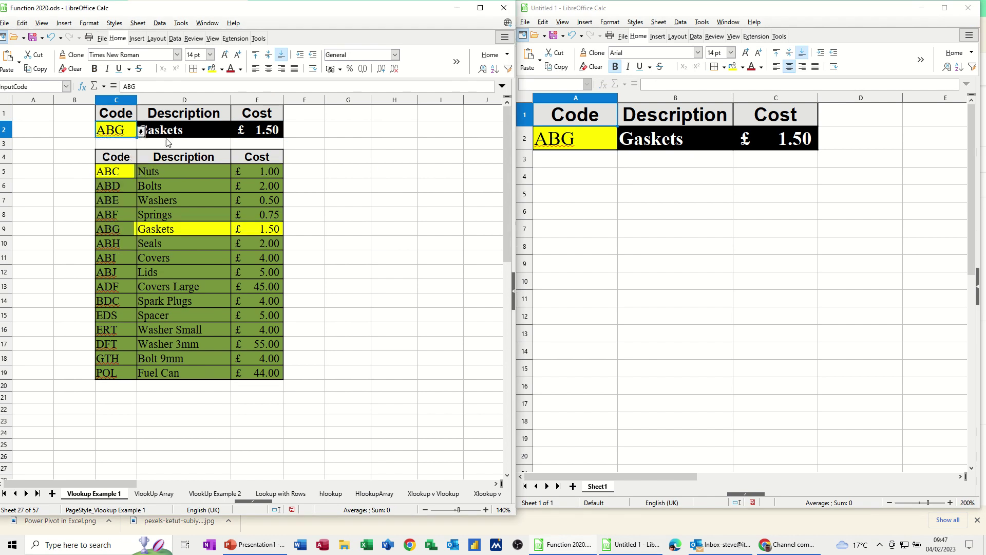